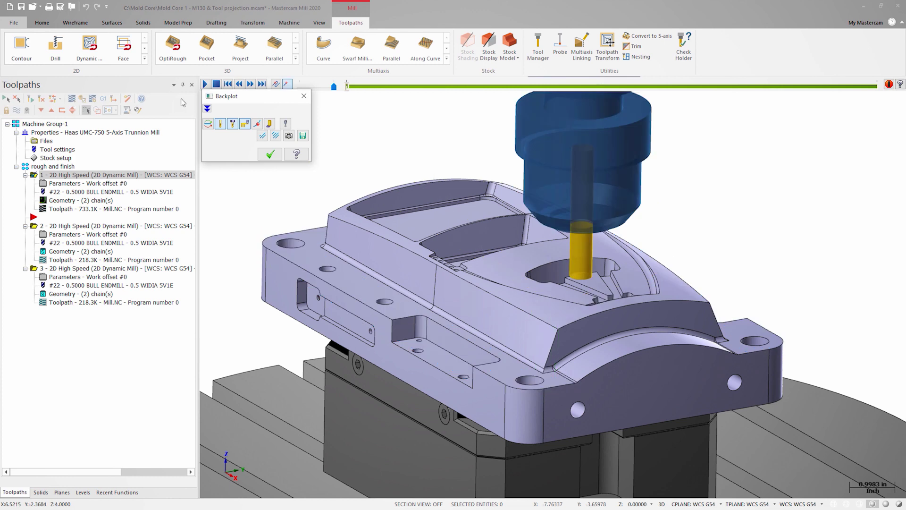
Step: Play the first toolpath's backplot to the end, close Backplot, and select operation 2 (Op2 Rough)
click(205, 84)
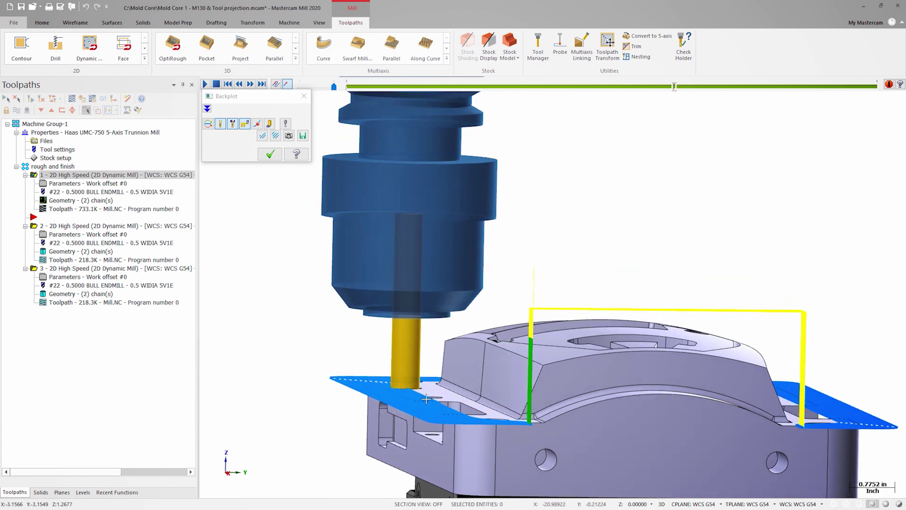
click(270, 155)
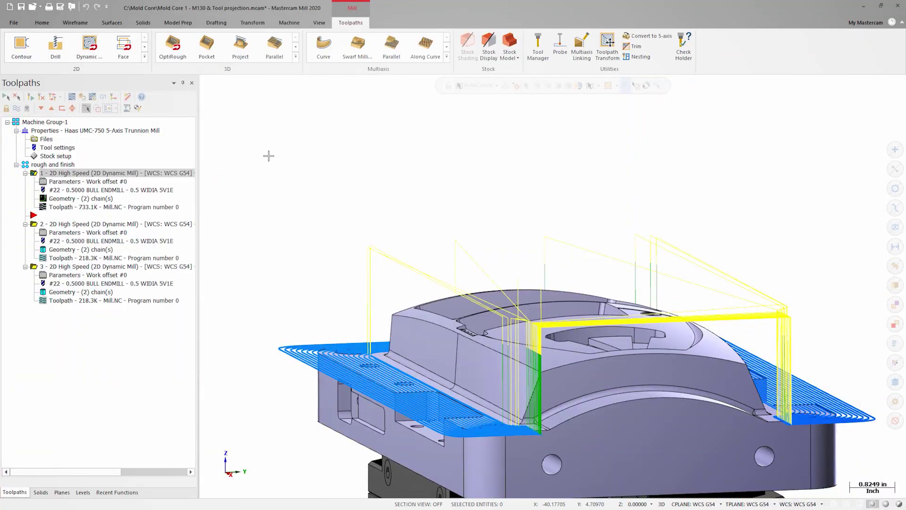
click(127, 224)
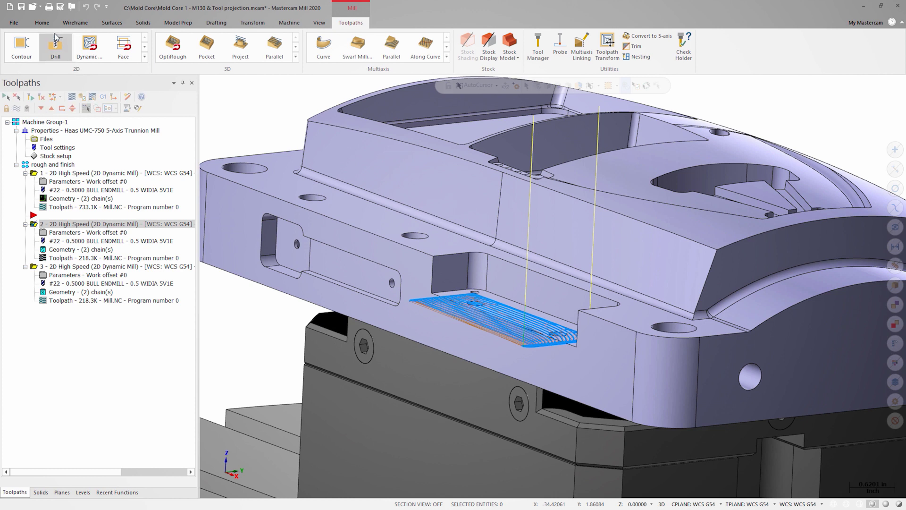
Step: Analyze operation 2's toolpath with tool and holder shown, zoomed into a side view of the pocket
click(42, 23)
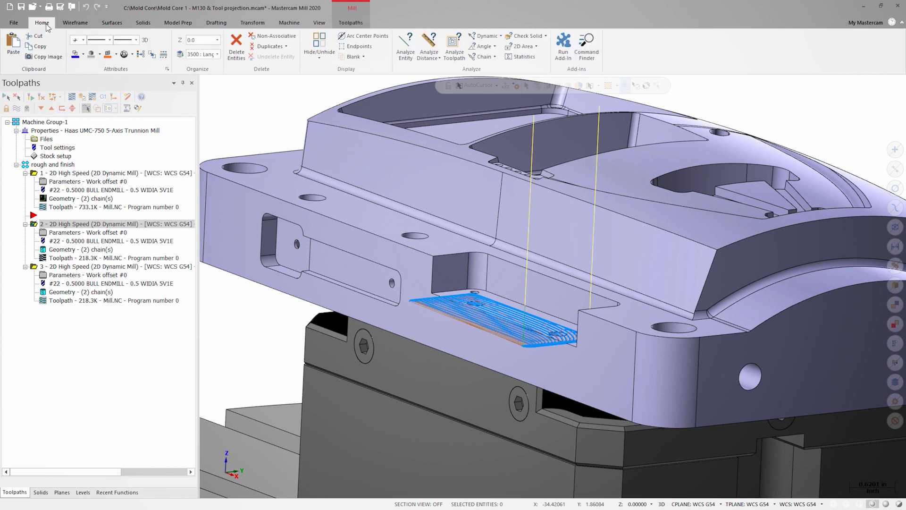
click(455, 48)
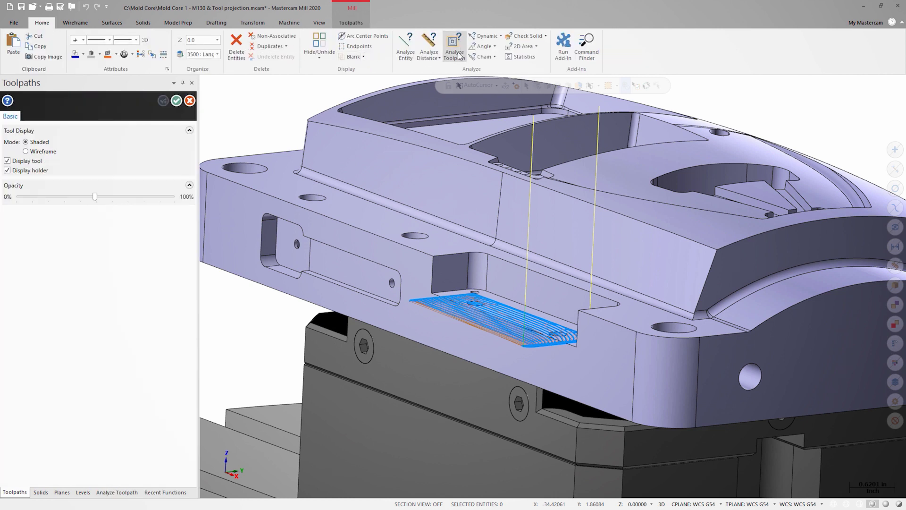
mouse_move(513, 304)
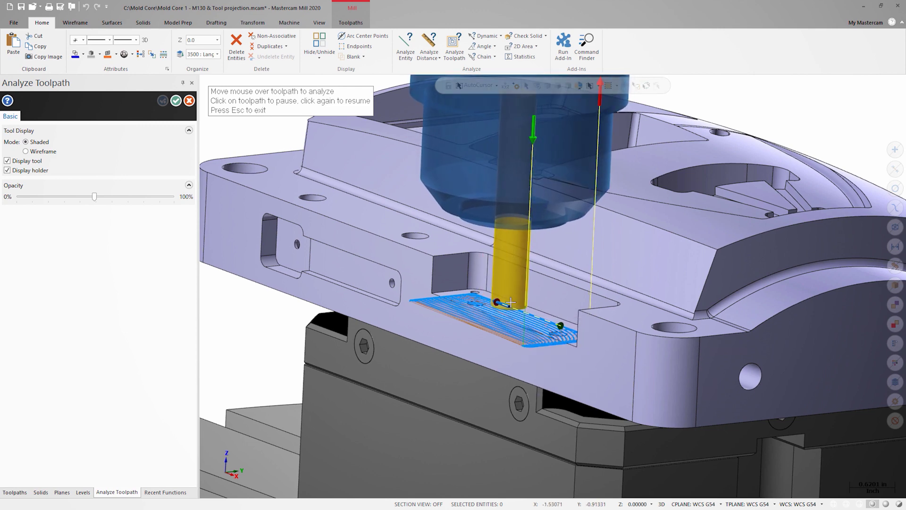
key(Up)
scroll(509, 302, up, 8)
key(Up)
key(Up)
key(Up)
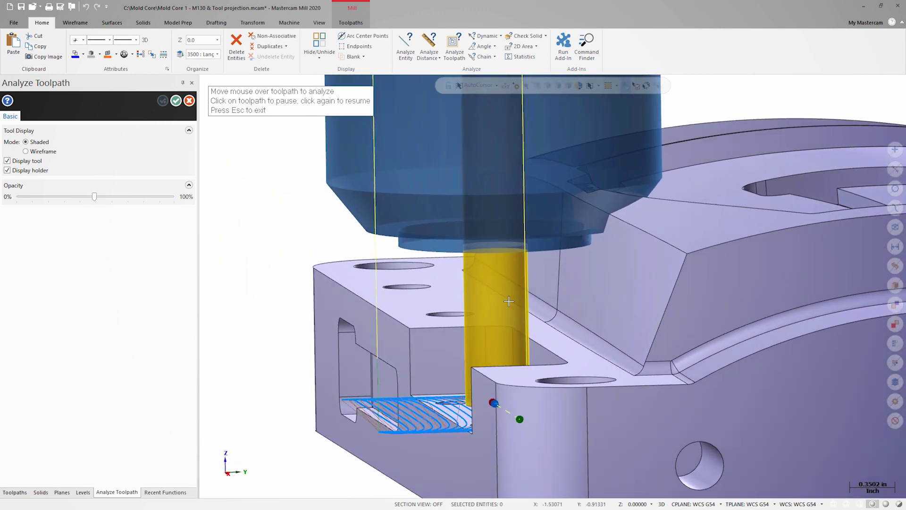
scroll(508, 301, up, 1)
key(Up)
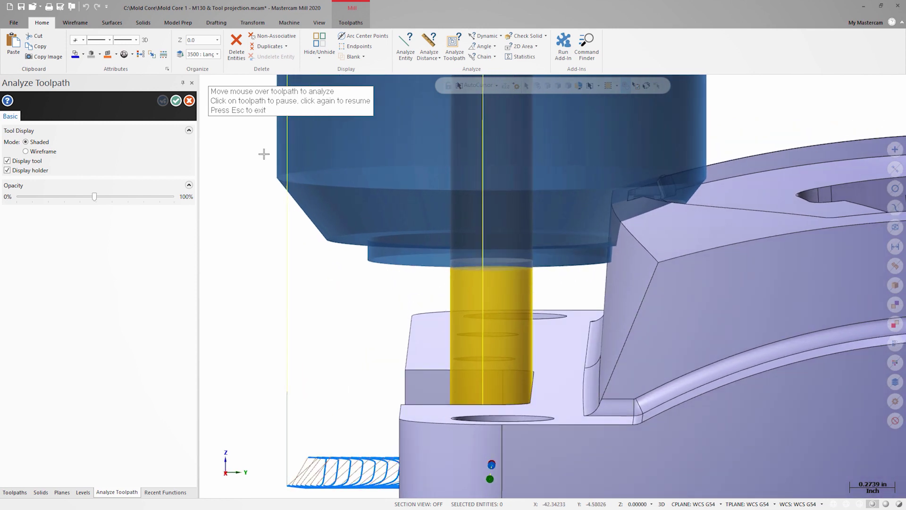
click(177, 103)
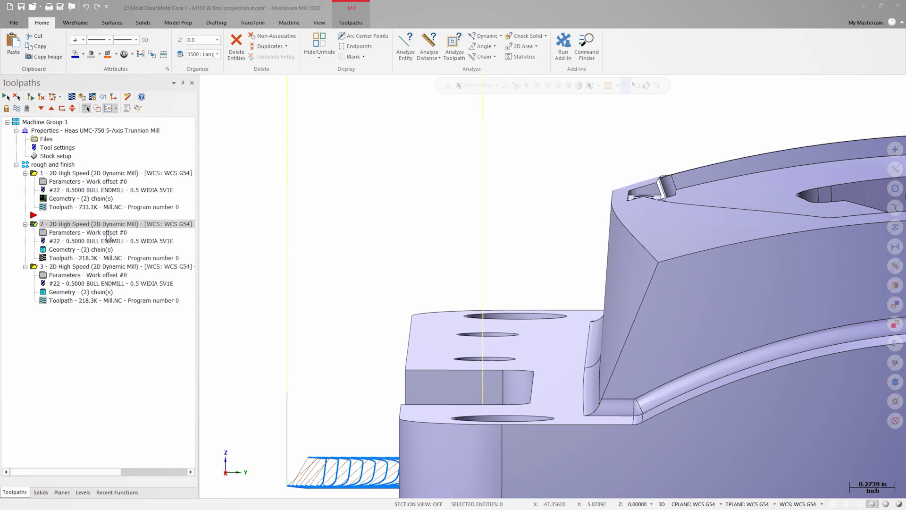
Step: Start Edit projection on the tool from operation 2's Tool parameters page
click(108, 236)
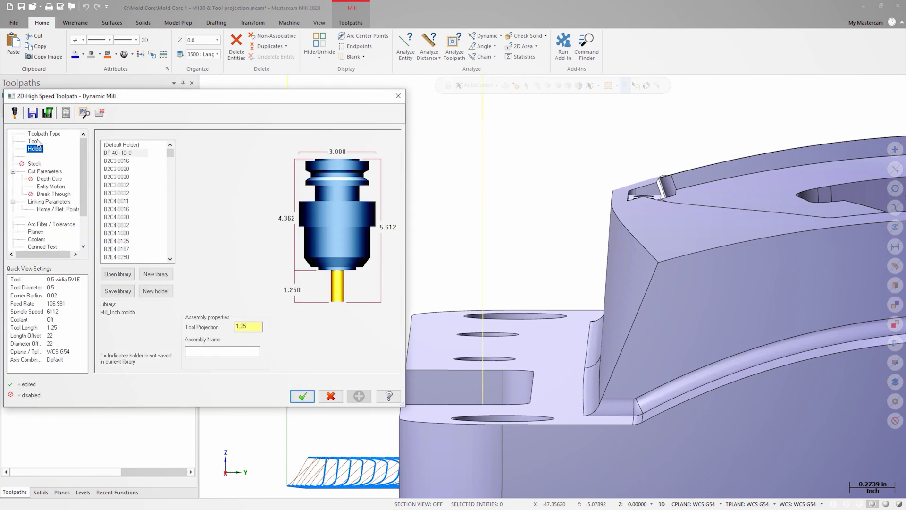
click(33, 141)
right_click(136, 161)
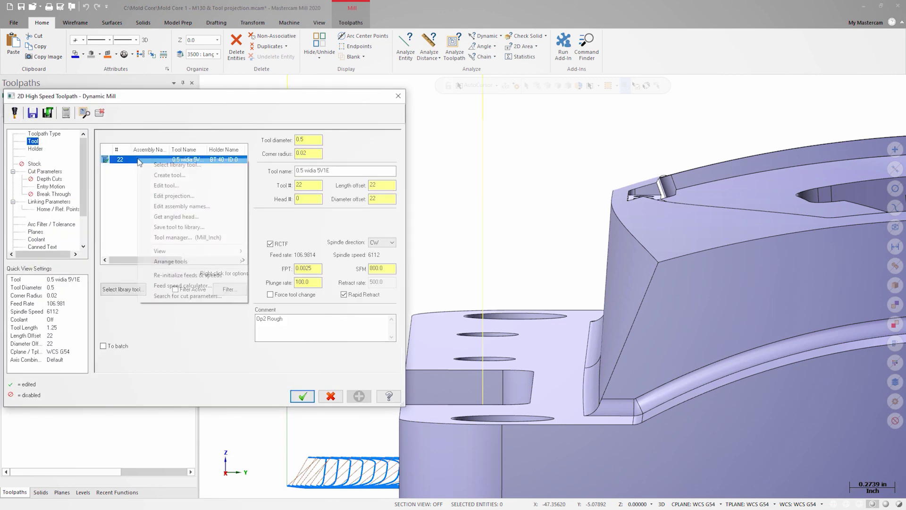
click(158, 197)
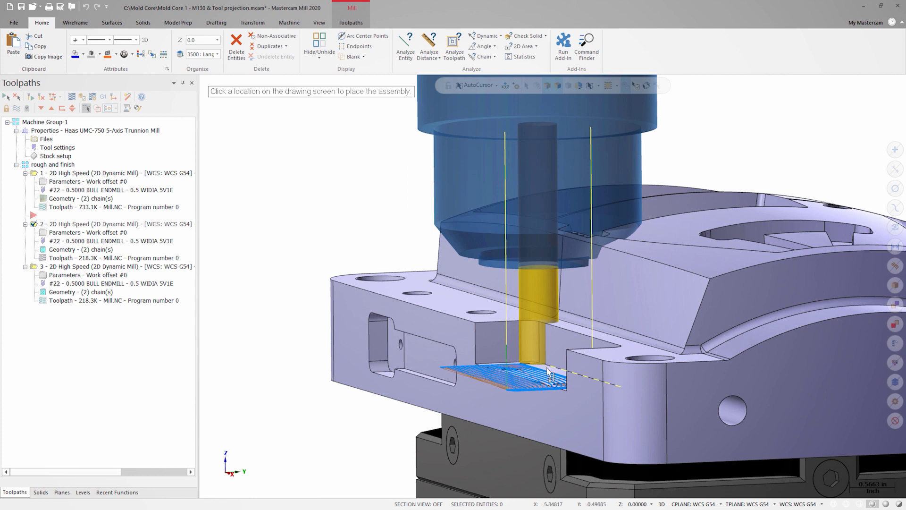
Step: Place the tool assembly, pick the holder, and set a 1.75 in projection in side view
click(554, 377)
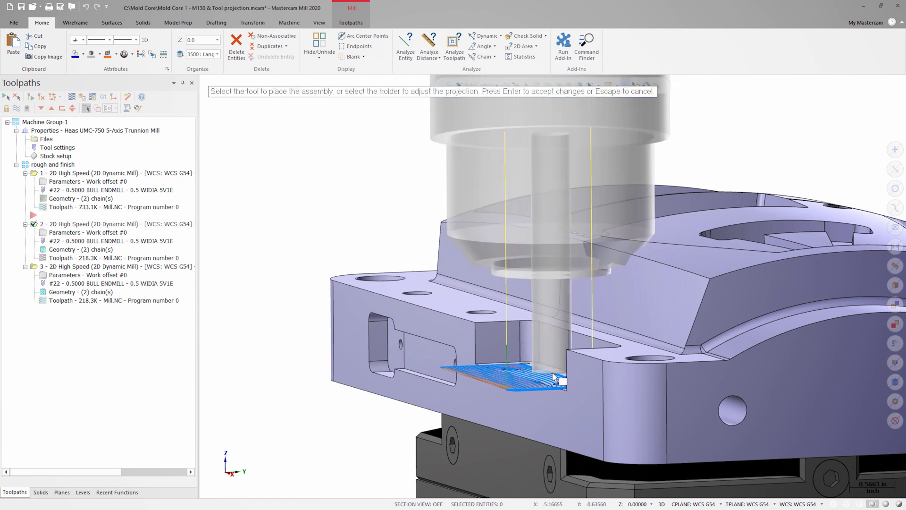
scroll(550, 375, up, 5)
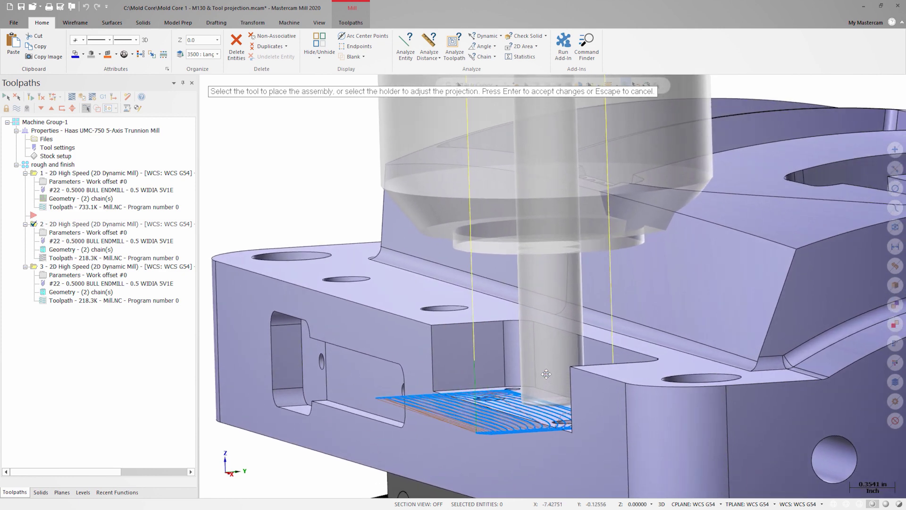
scroll(546, 374, up, 2)
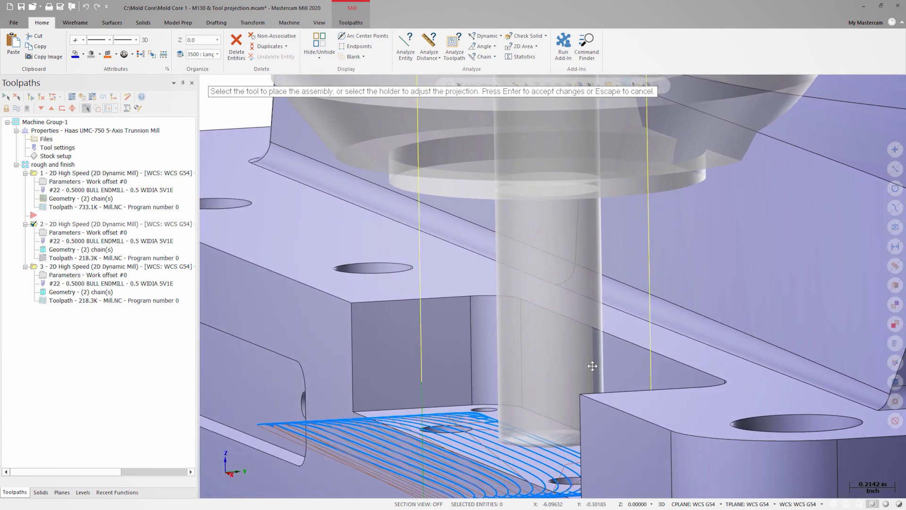
scroll(593, 365, down, 4)
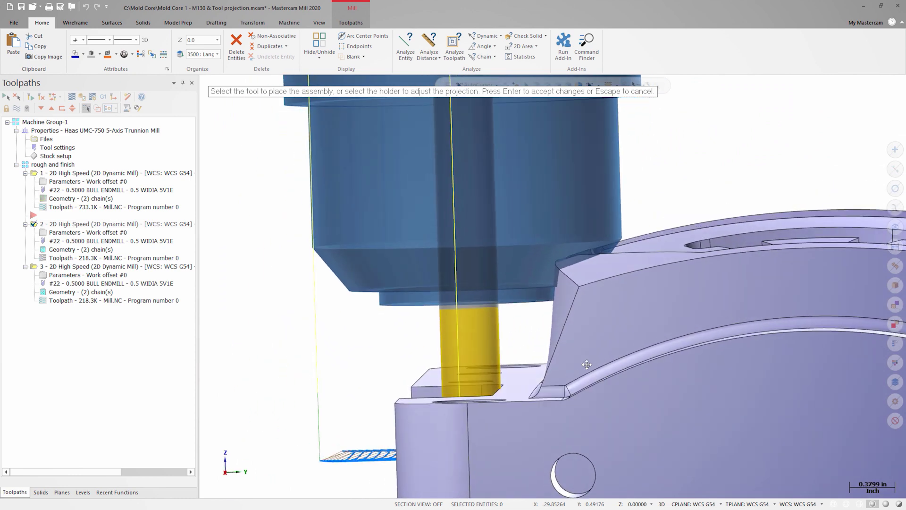
click(524, 302)
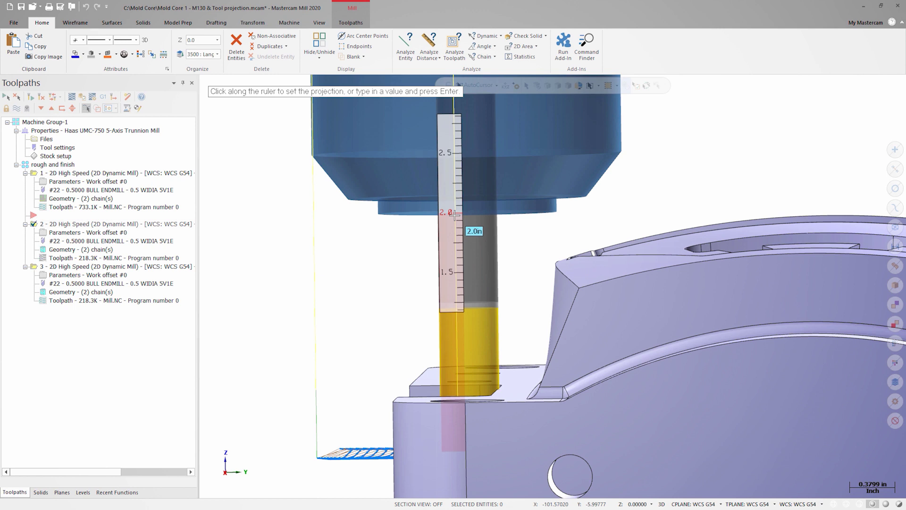
key(alt+3)
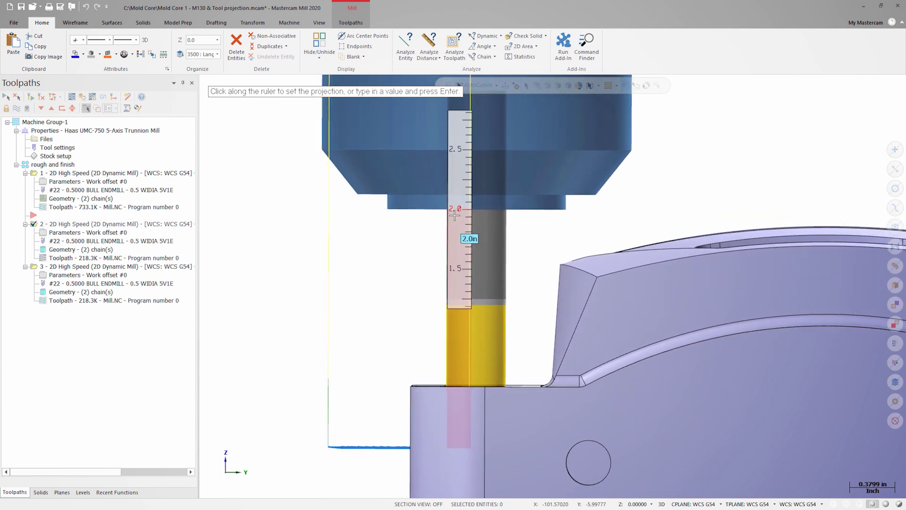
click(459, 241)
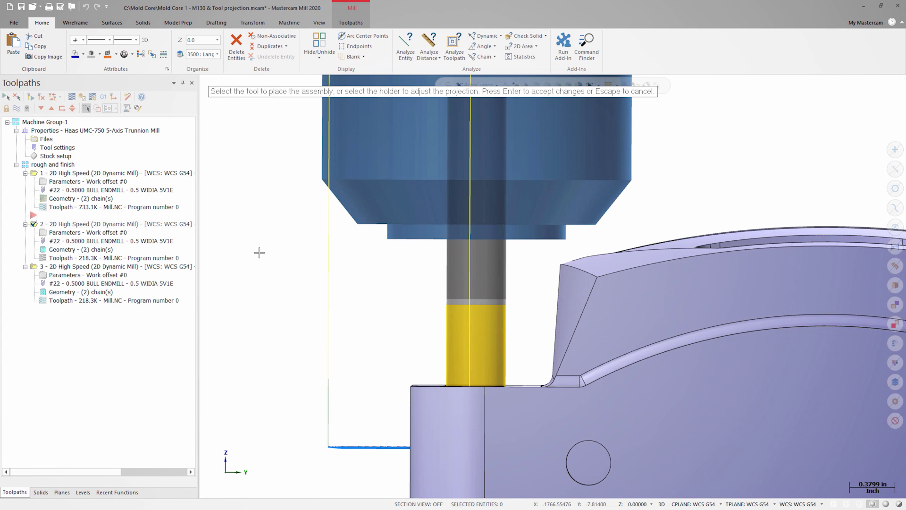
key(Return)
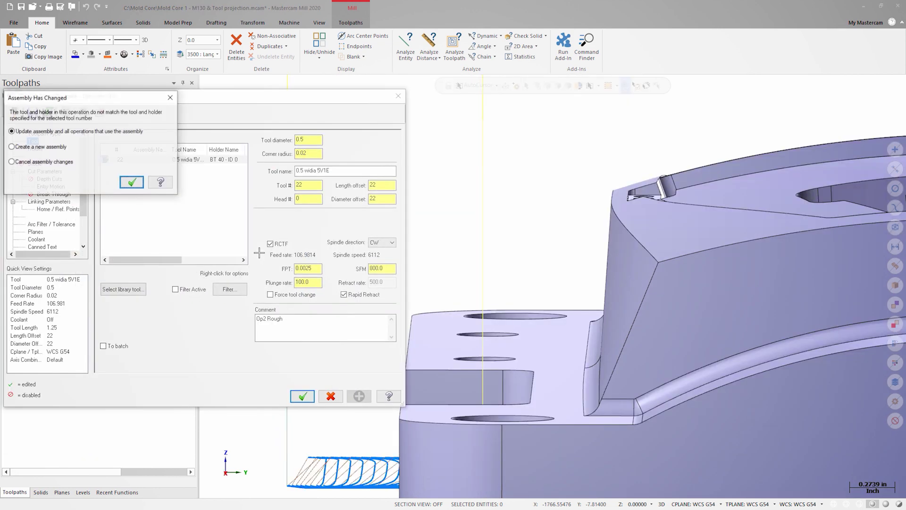
Step: Update the assembly with the 1.75 in projection, regenerate operation 2, and open Check Holder
click(132, 183)
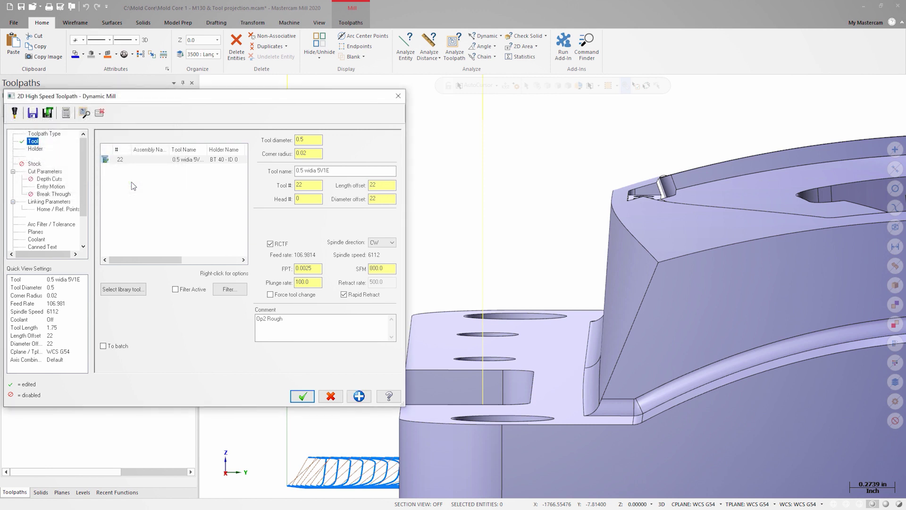
click(36, 149)
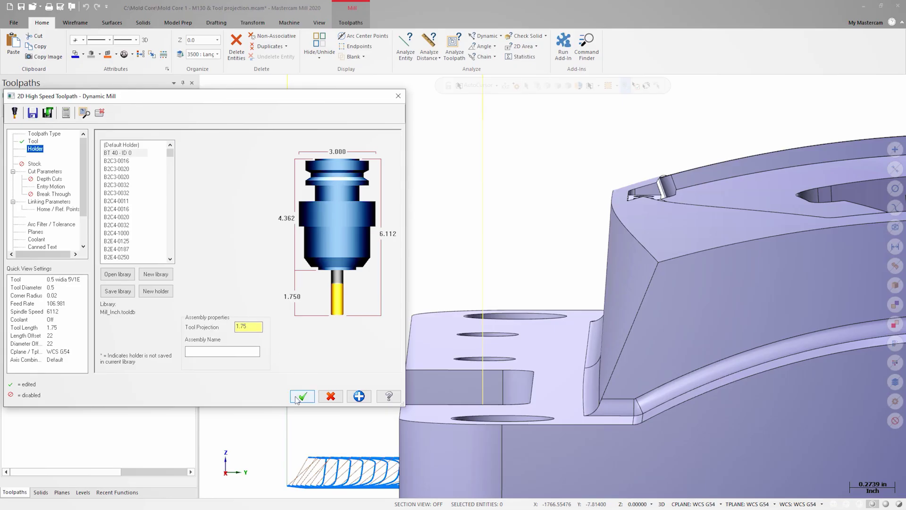
click(299, 396)
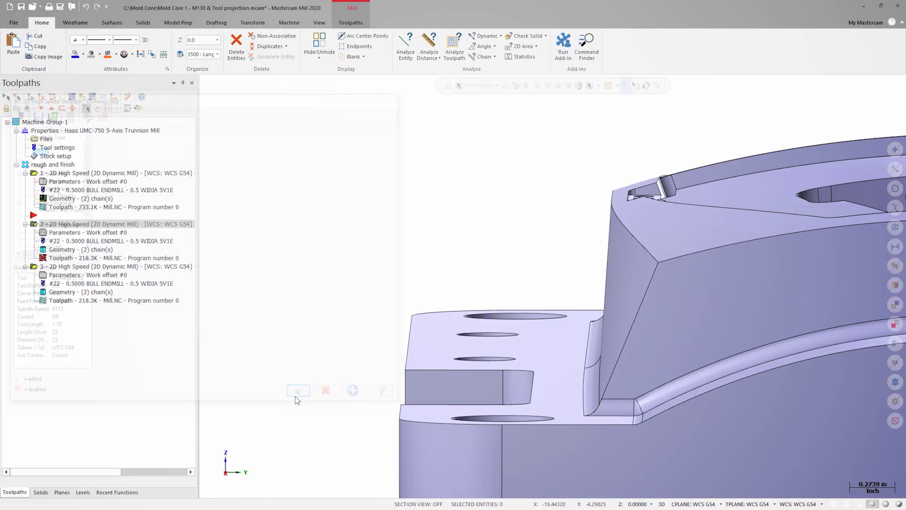
click(31, 97)
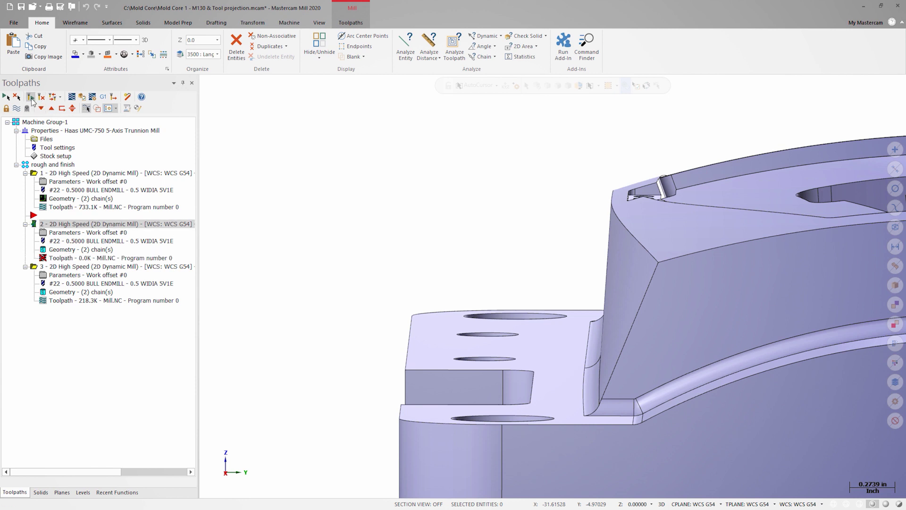
click(351, 23)
click(684, 46)
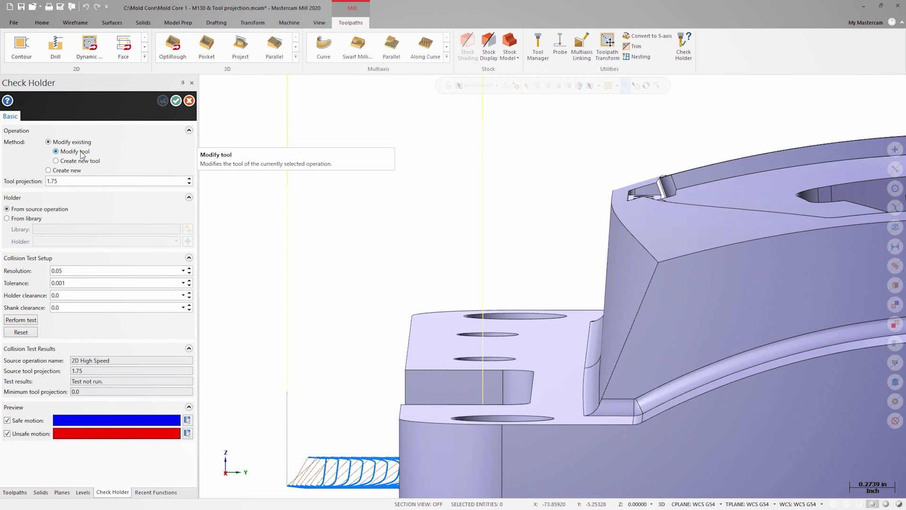
Step: Test with 0.375 holder and 0.01 shank clearance, then select the 1.98932 minimum projection
click(85, 294)
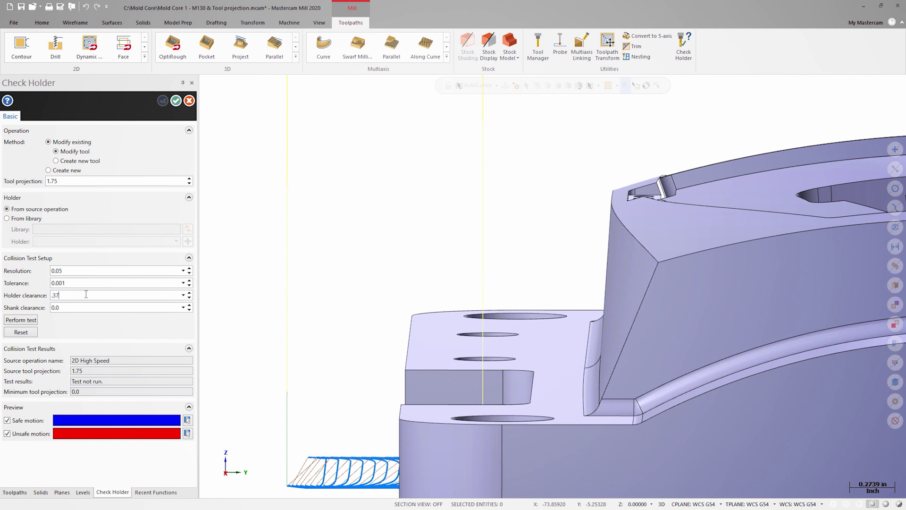
key(Return)
click(86, 307)
text(0.01)
click(20, 321)
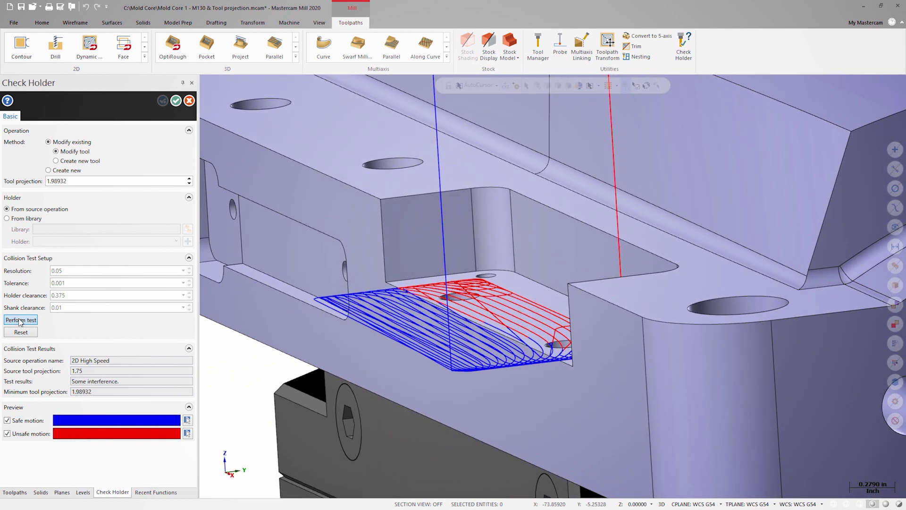
double_click(89, 180)
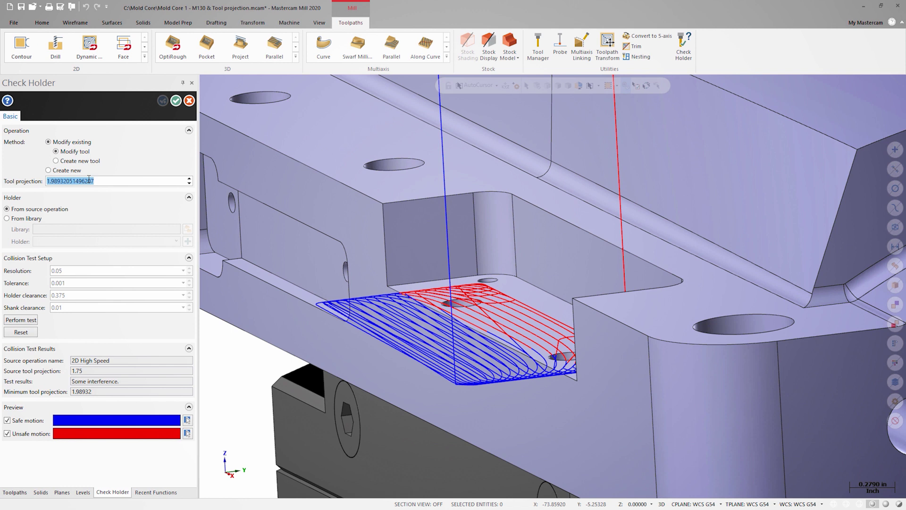
Step: Change the tool projection to 2.0, accept the tool-modified warning, and reopen operation 2's parameters
text(2)
click(176, 103)
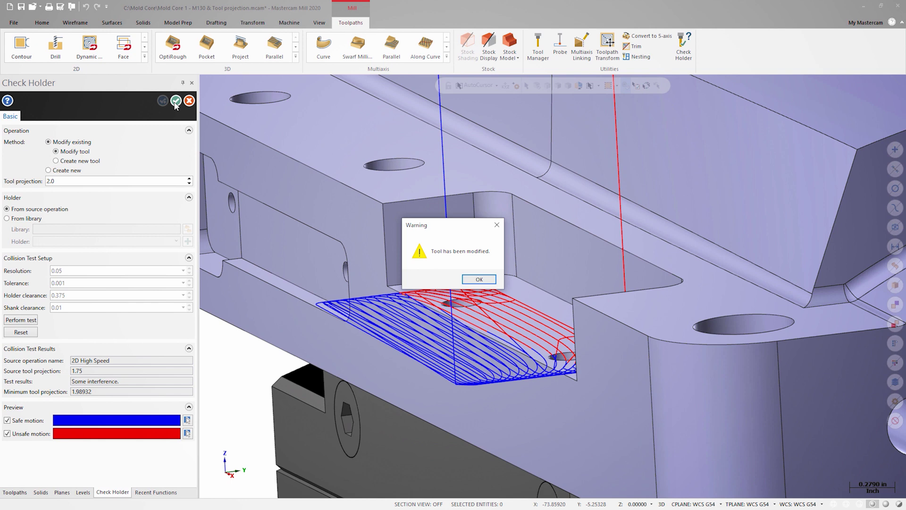
click(480, 281)
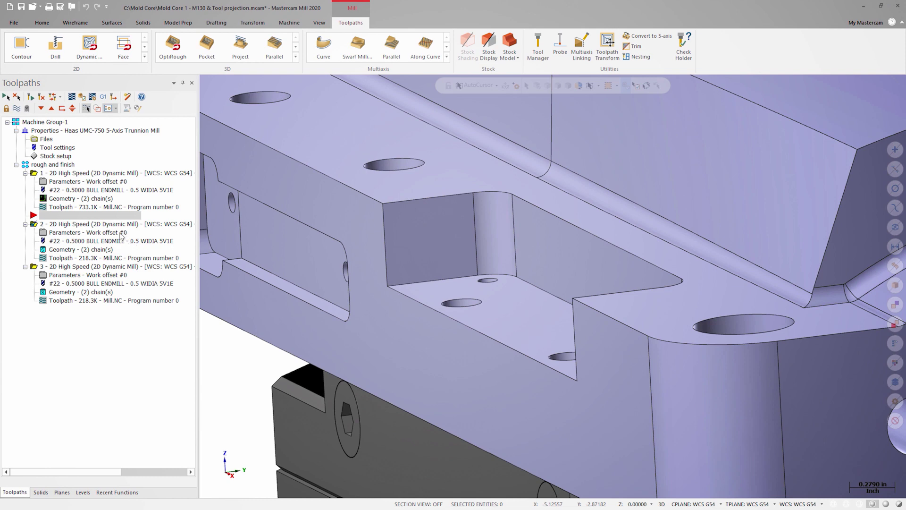
click(119, 234)
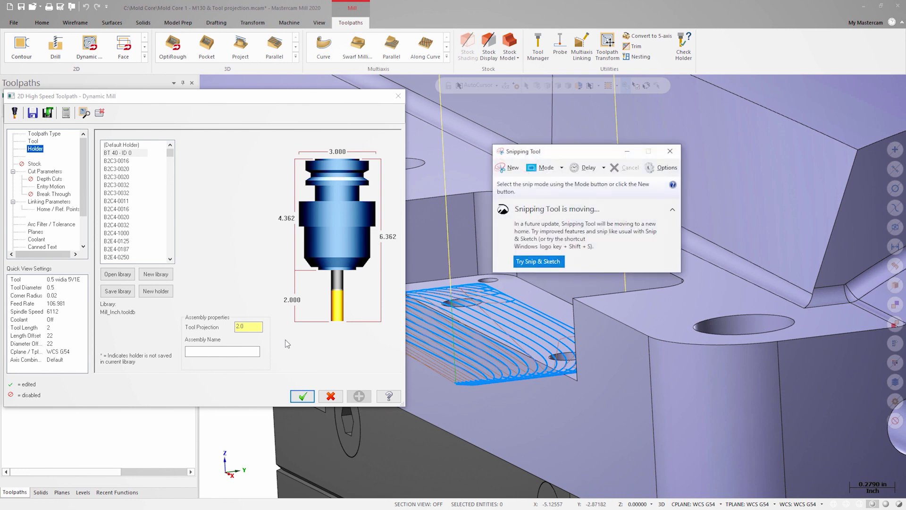
Step: Rectangular-snip the holder drawing with its 2.0 projection and save it as Holder
click(562, 168)
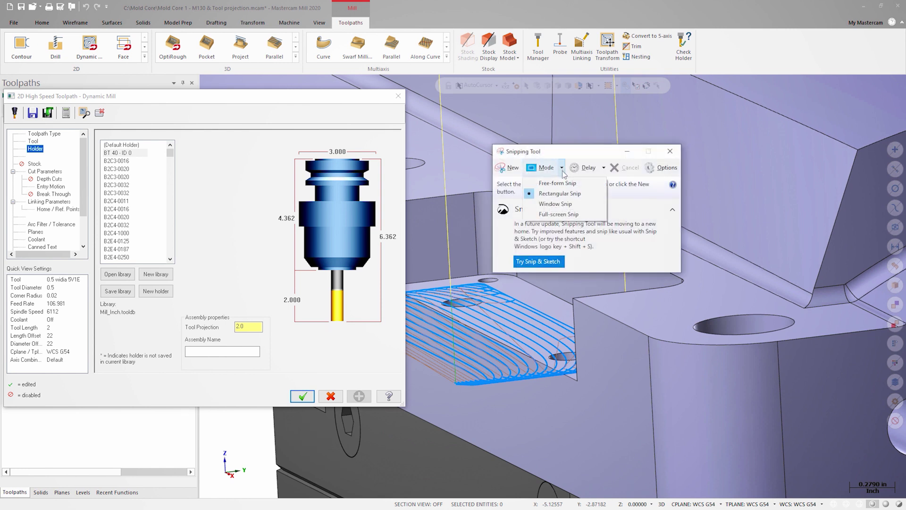
click(561, 193)
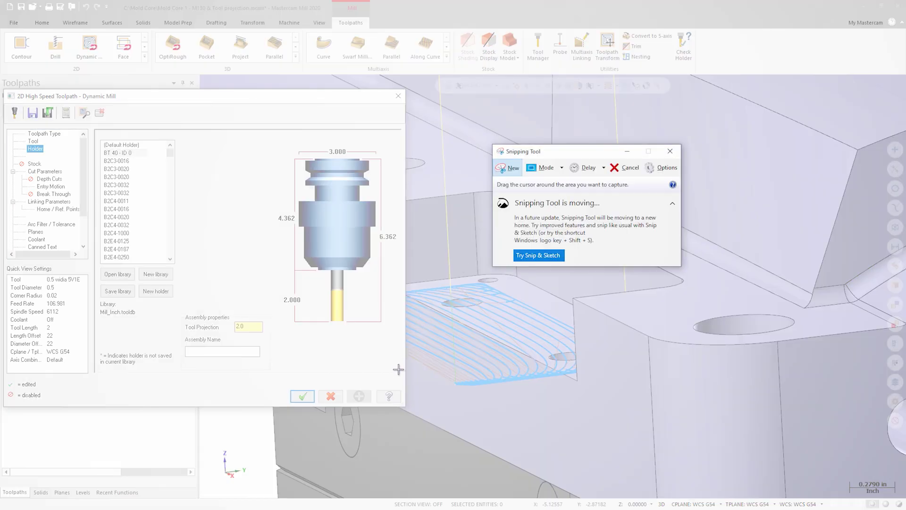
drag(399, 370, 178, 135)
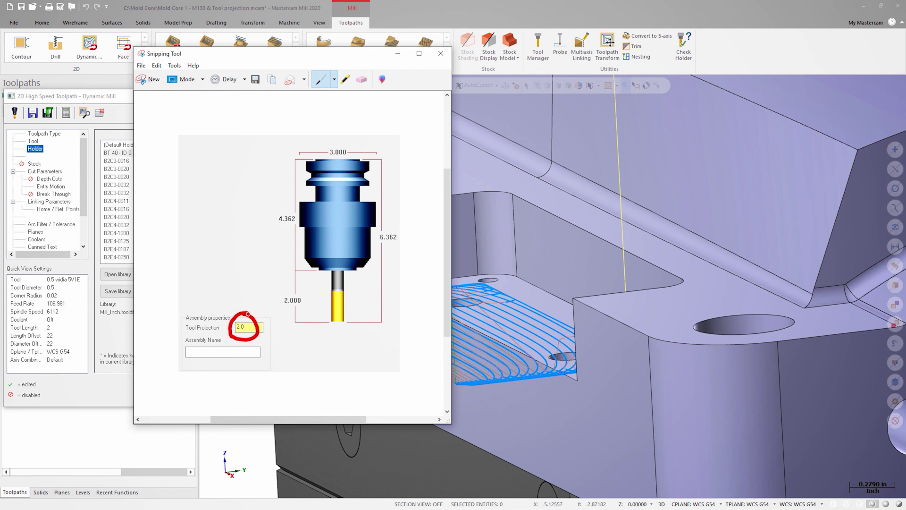
click(255, 80)
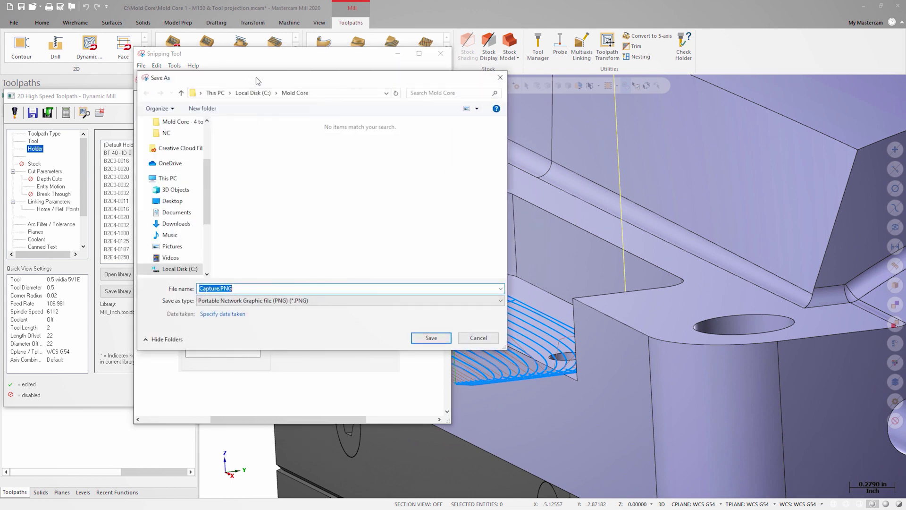
key(Return)
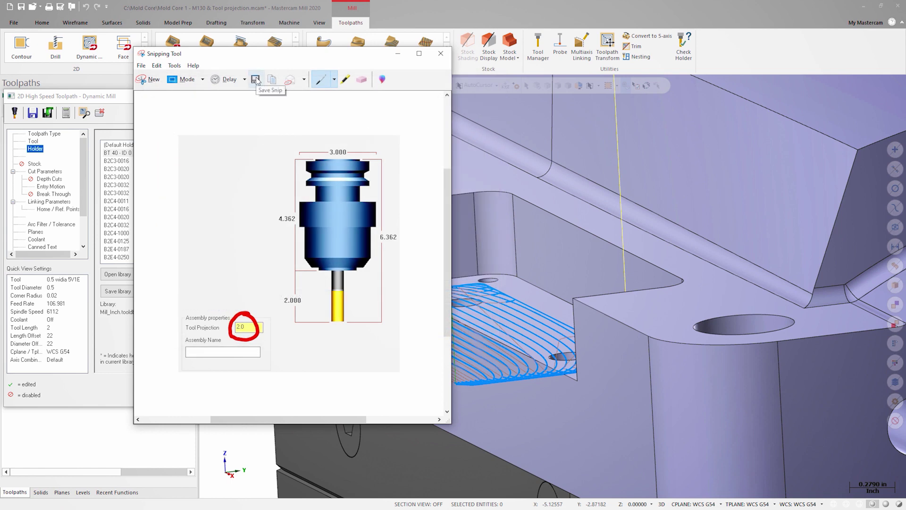
click(447, 58)
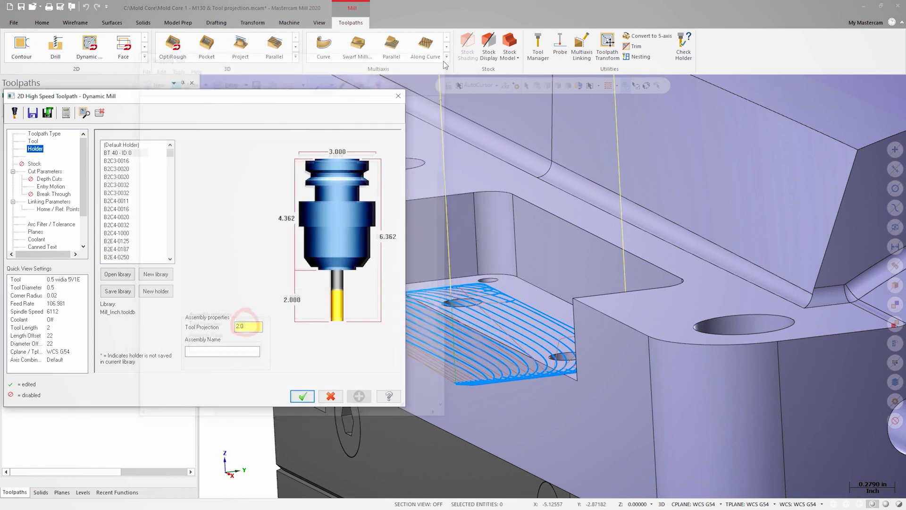
Step: Add a Manual Entry outputting M130 (User Data/My Media/Holder.png), M00 and S5200 M3 as code
click(301, 395)
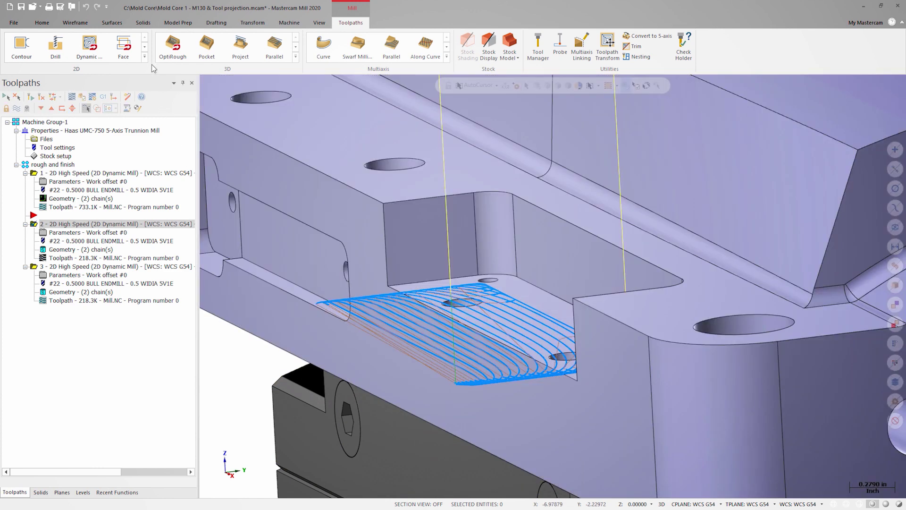
click(145, 58)
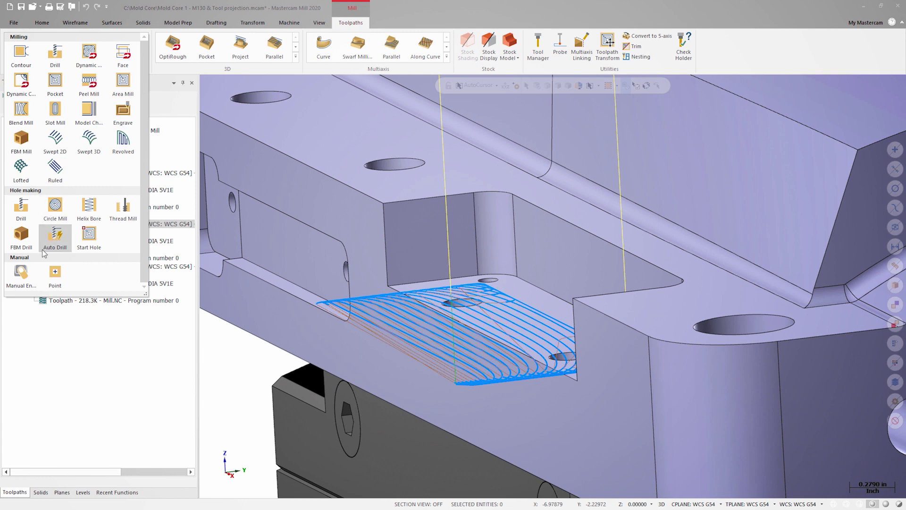
click(21, 274)
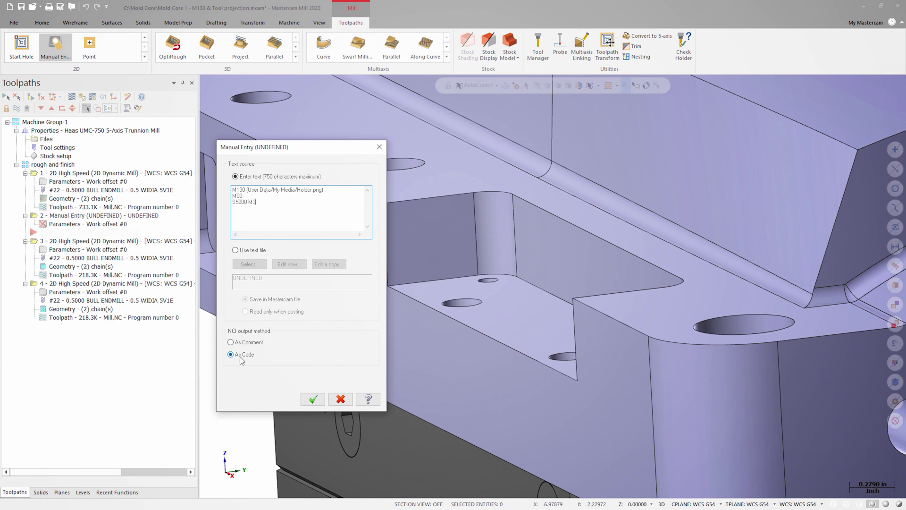
click(313, 400)
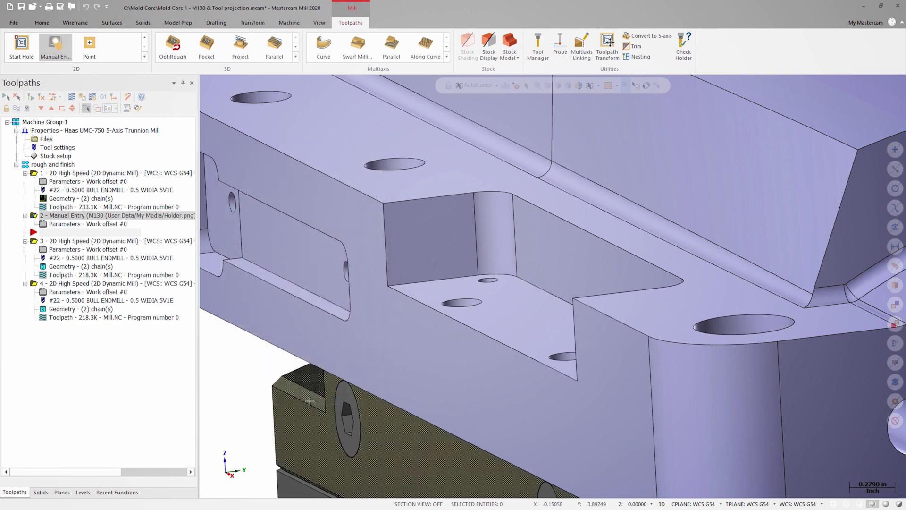
Step: Post the rough and finish operations to the NC file 'Mold Core - M130'
click(68, 165)
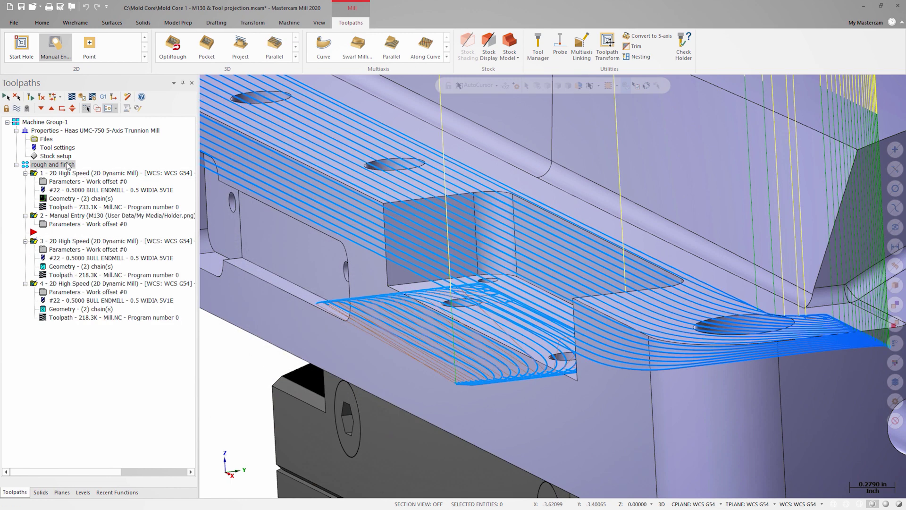
click(103, 97)
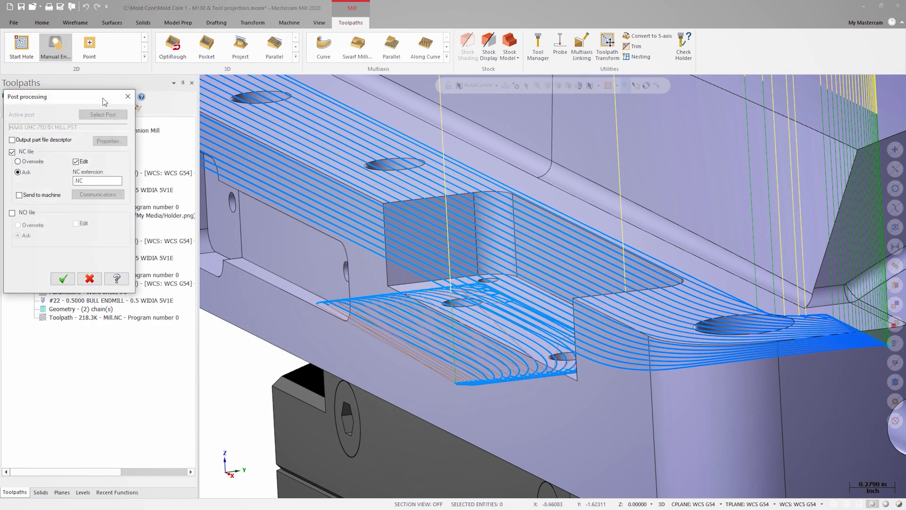
click(66, 276)
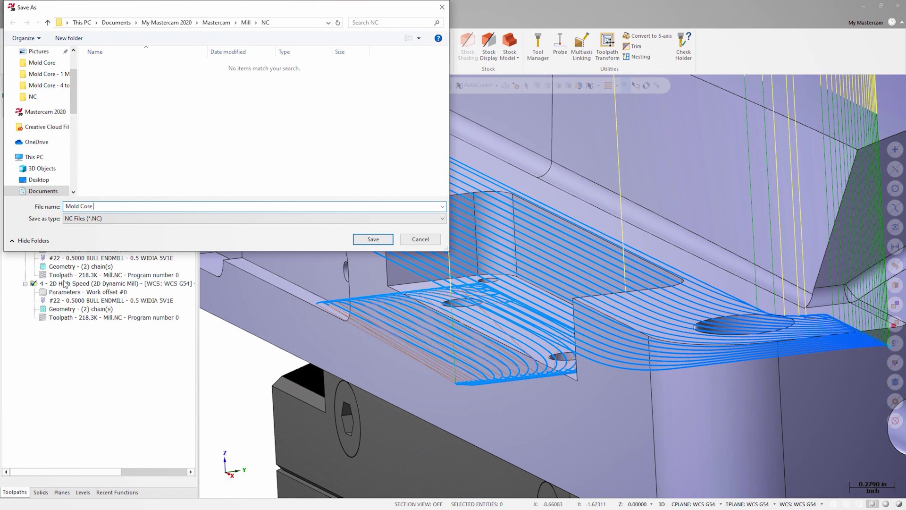
key(Return)
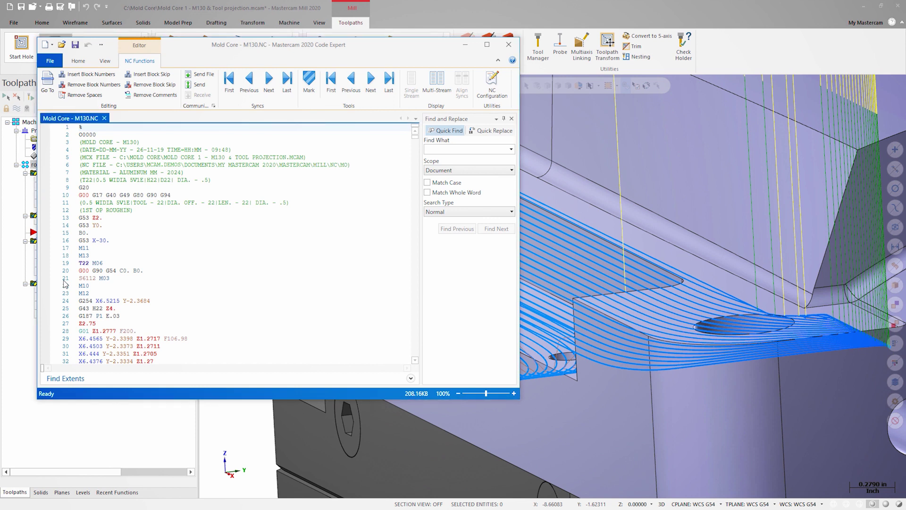
Step: Search the posted program for M130 and step through matches to the M130 call near line 6600
click(457, 149)
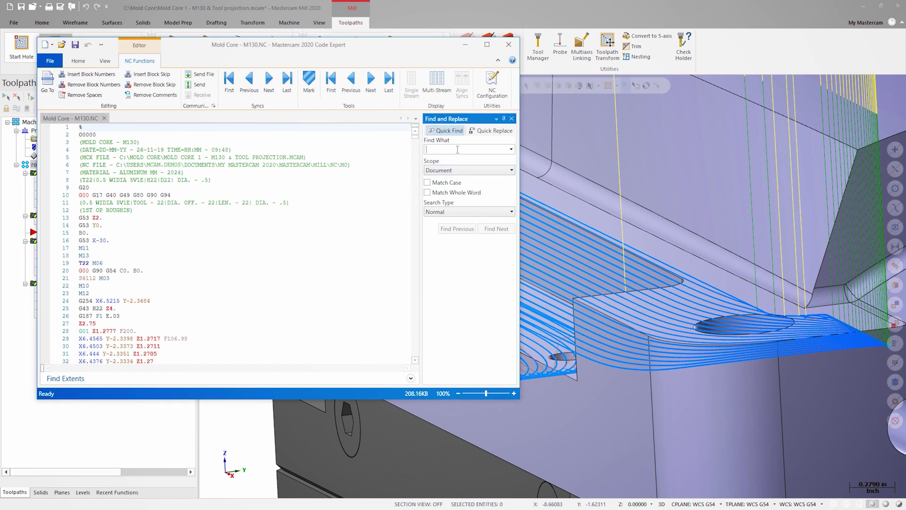
key(Return)
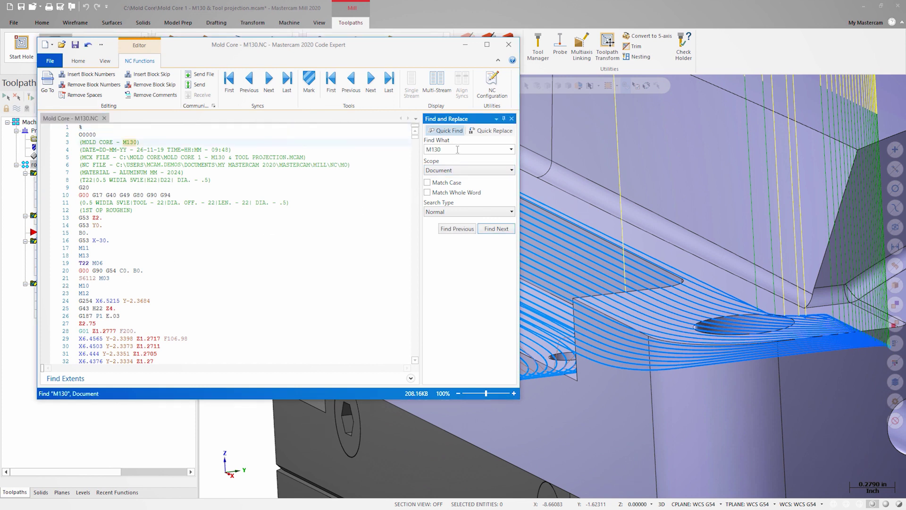
click(491, 229)
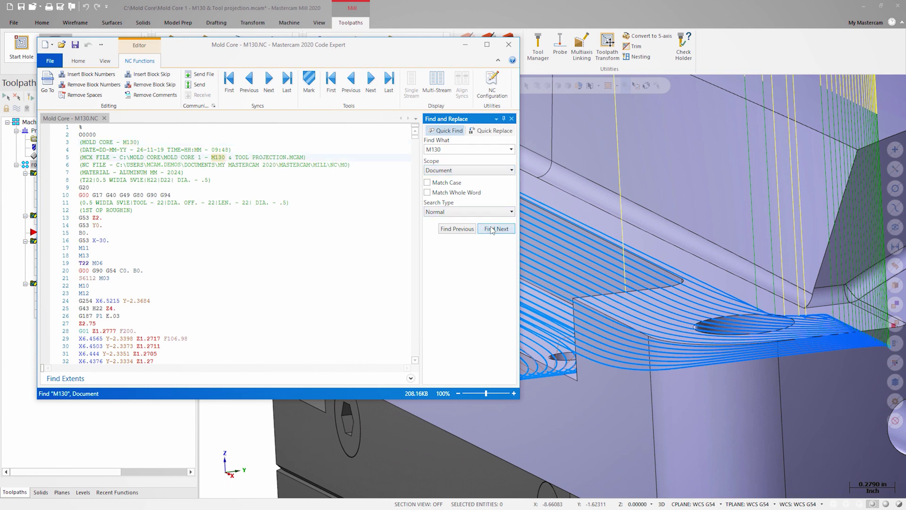
click(491, 229)
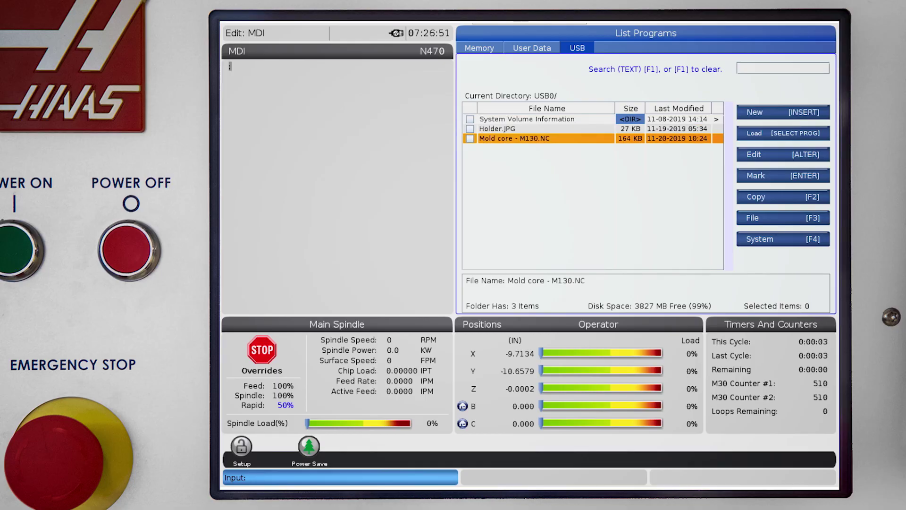
Step: Copy the marked Mold core - M130.NC program from USB into machine memory
key(F2)
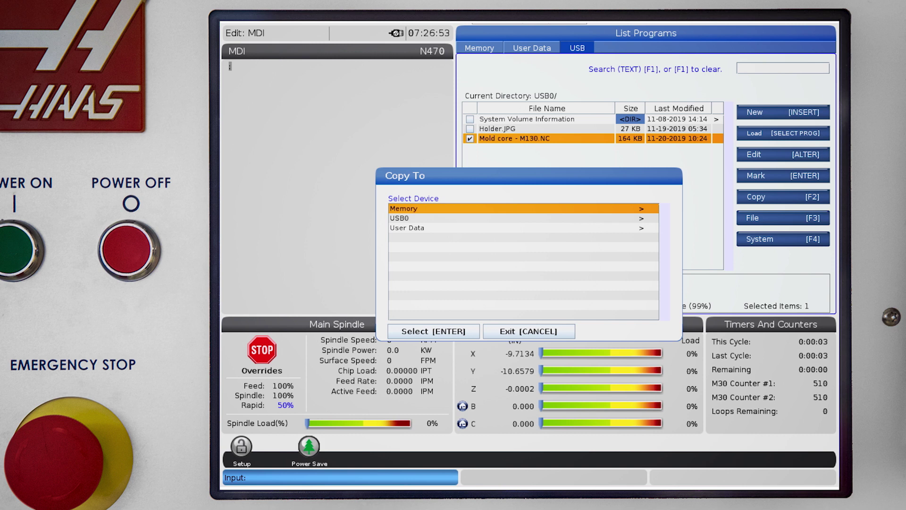
key(Return)
key(Return)
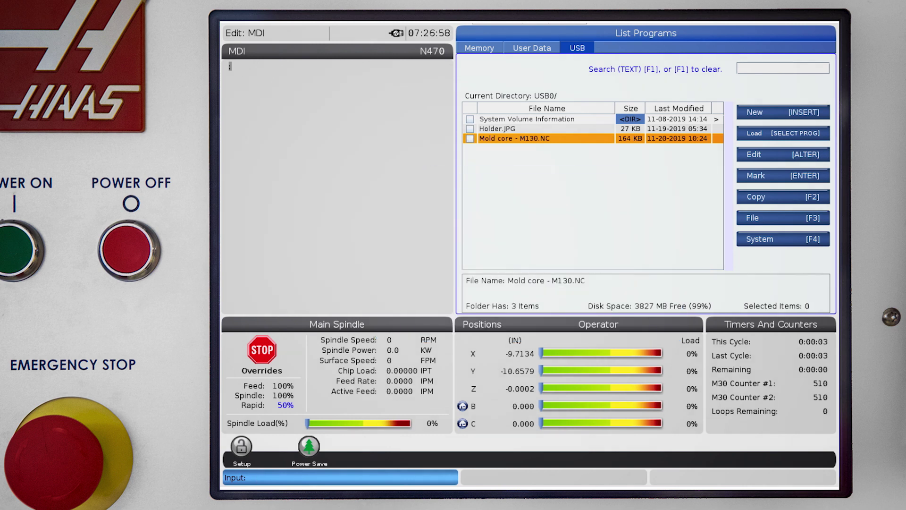
key(m)
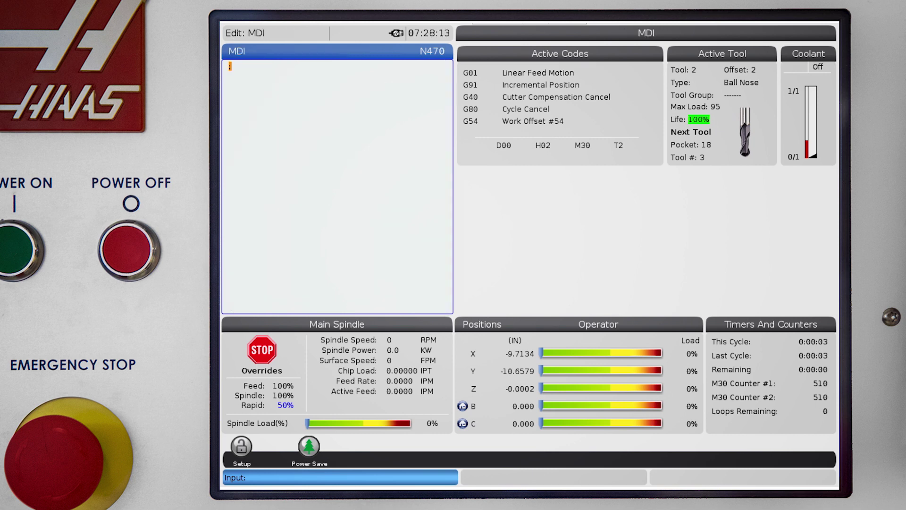
Step: Copy Holder.JPG from the USB list into the machine
key(l)
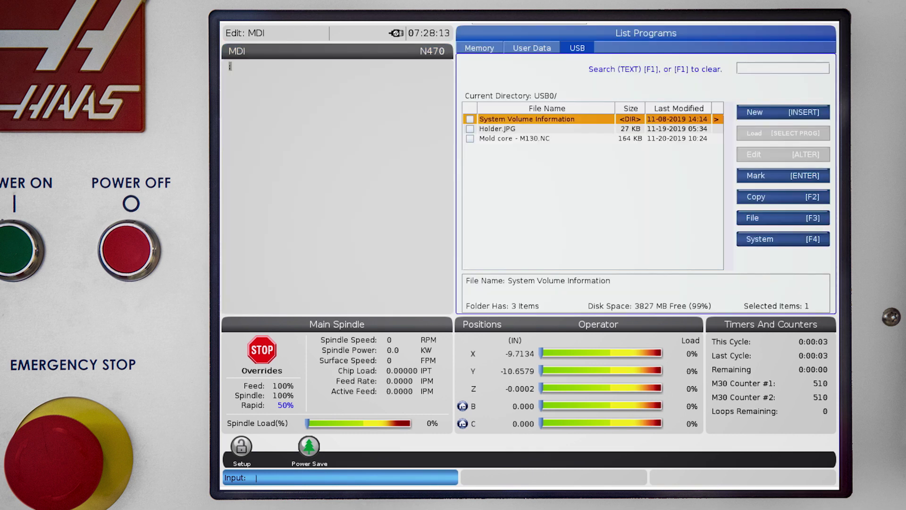
key(Down)
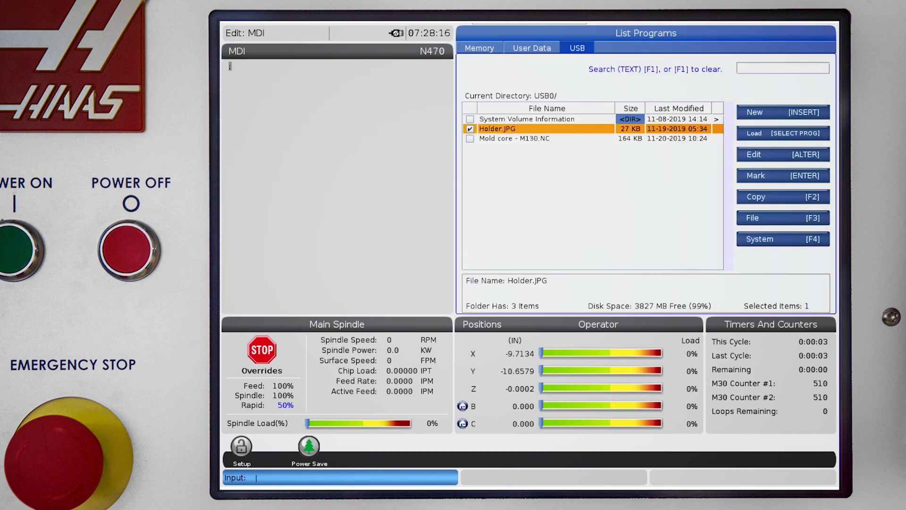
key(F2)
key(Return)
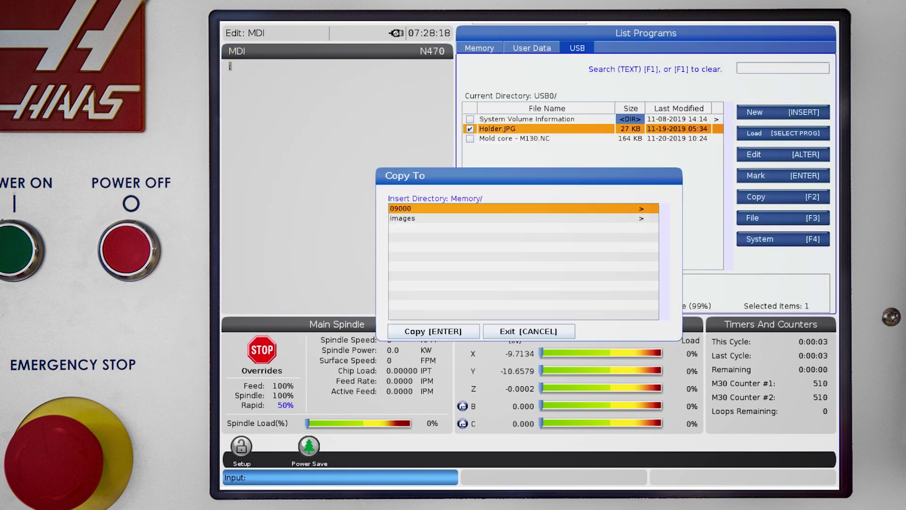
key(Return)
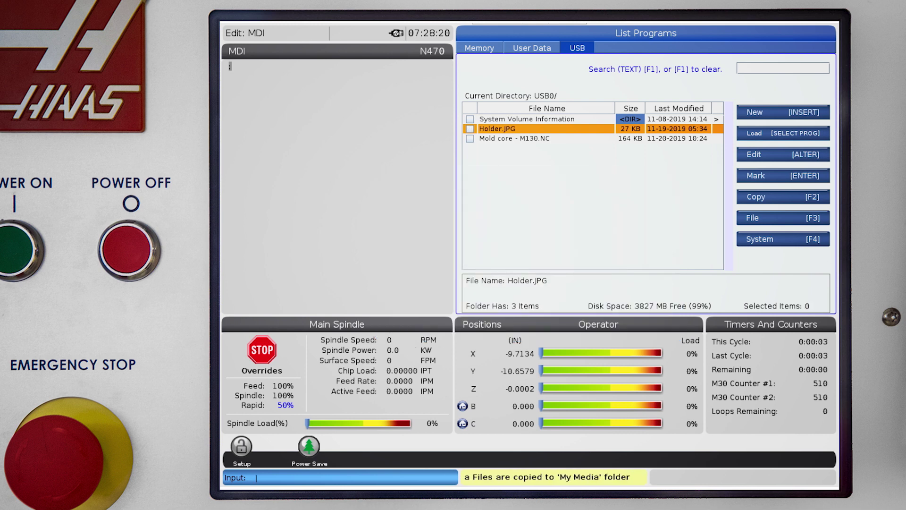
Step: Go to User Data/My Media to find the copied Holder.JPG
key(Up)
key(Up)
key(Left)
key(Down)
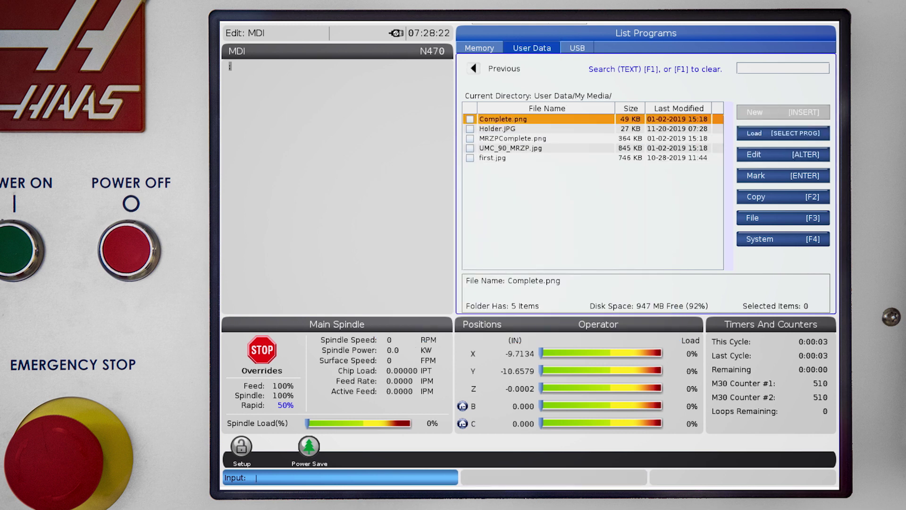
key(Down)
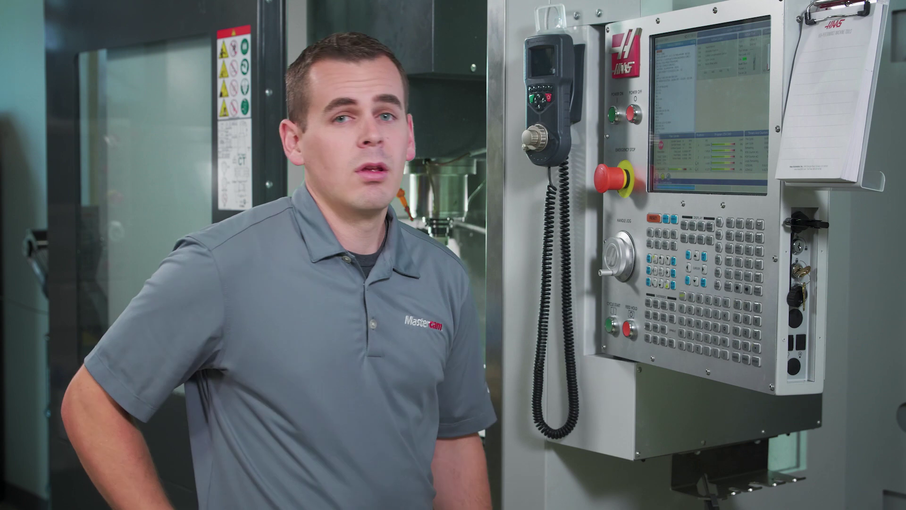